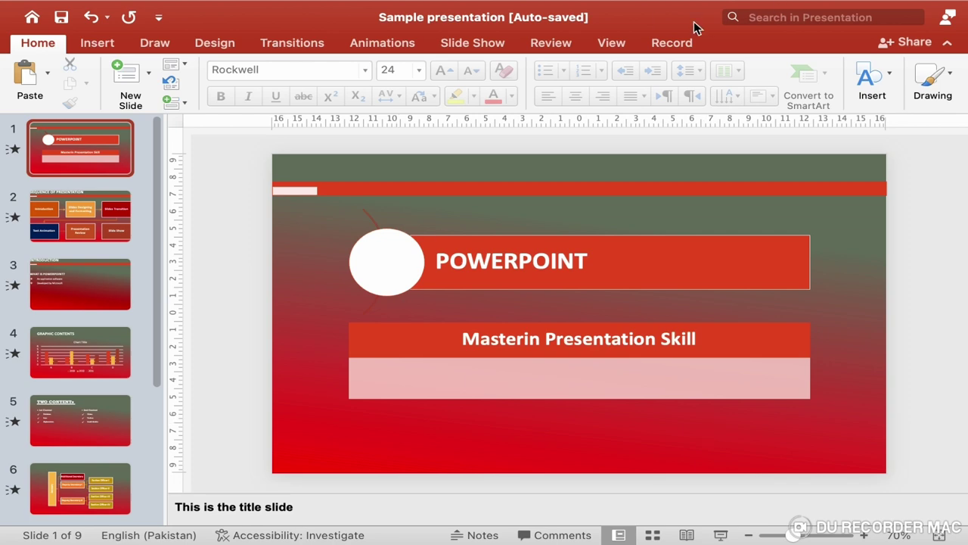
Switch to Notes Page view and click into slide 1's note 'This is the title slide'.
left_click(609, 45)
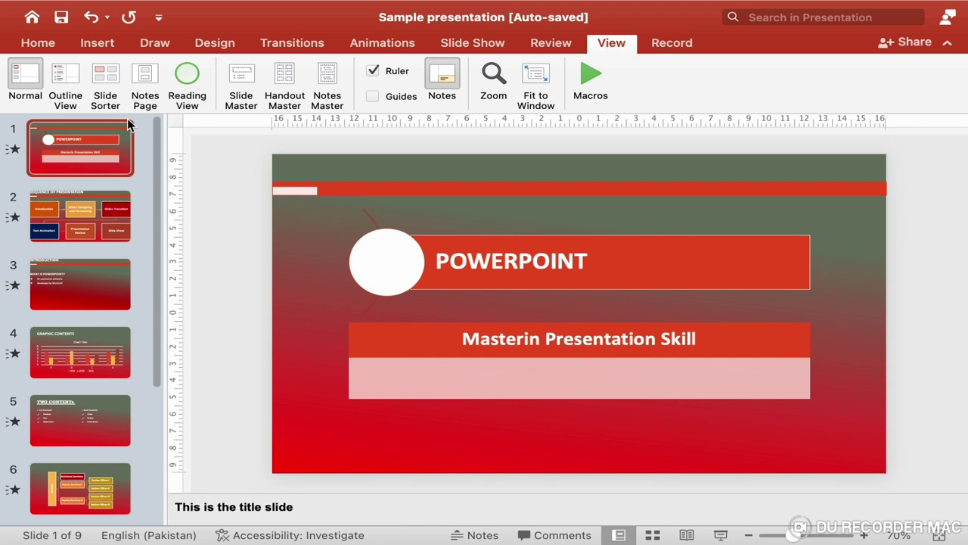
left_click(145, 90)
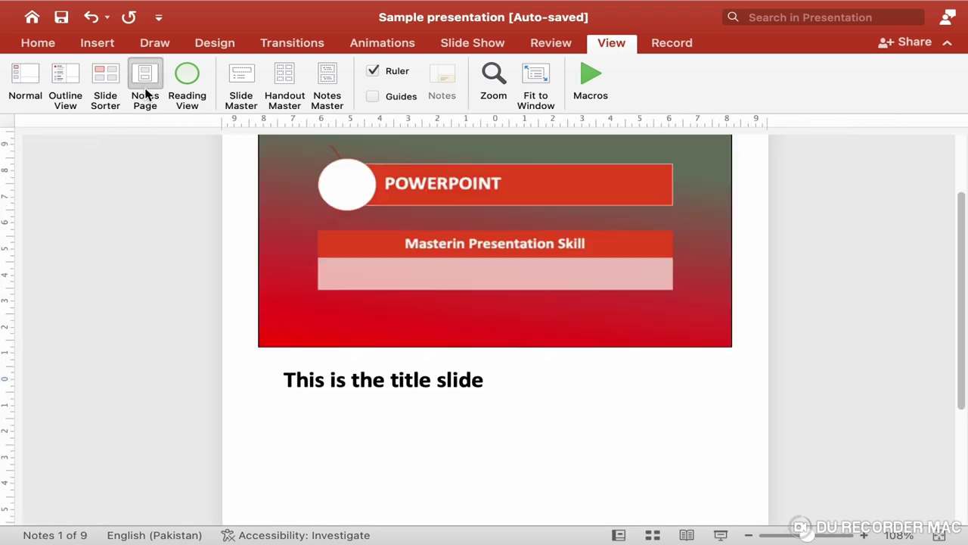
scroll(380, 271, "up", 3)
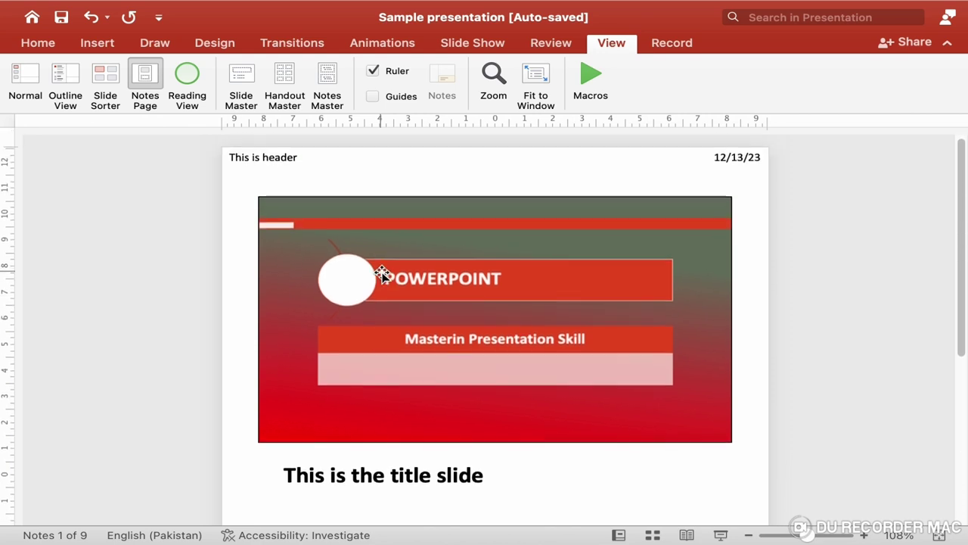
scroll(382, 274, "down", 1)
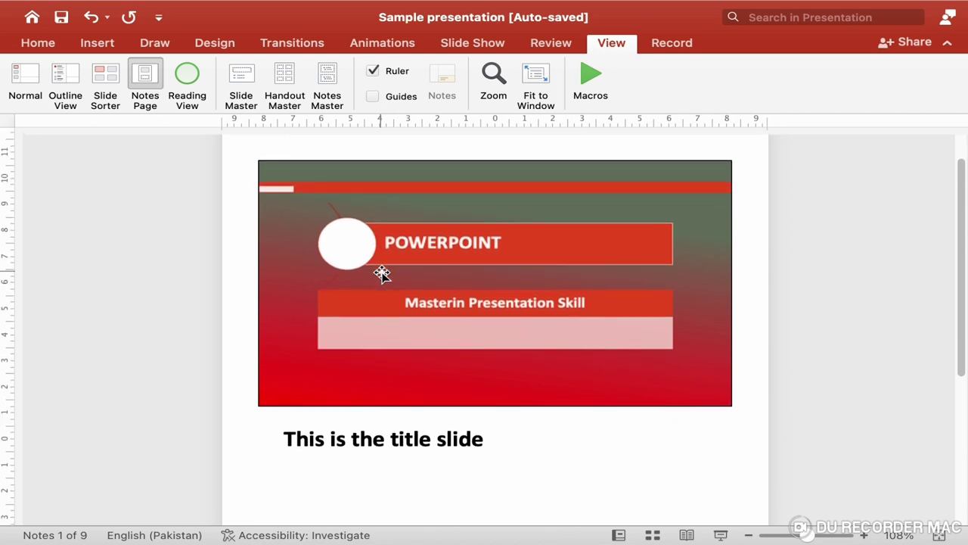
left_click(440, 439)
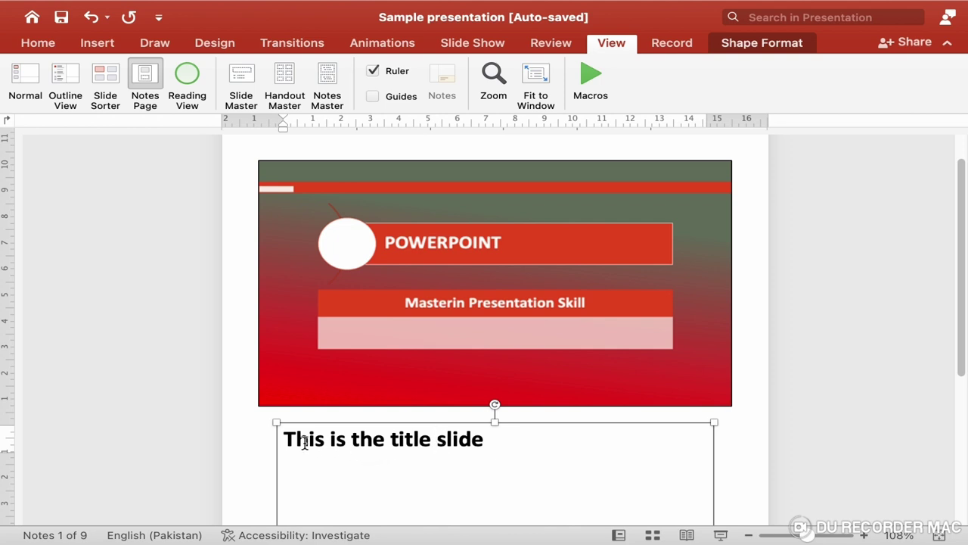
Rewrite the title slide's note as 'This is the title slide. The title slide gives title of the presentation'.
left_click_drag(286, 439, 488, 452)
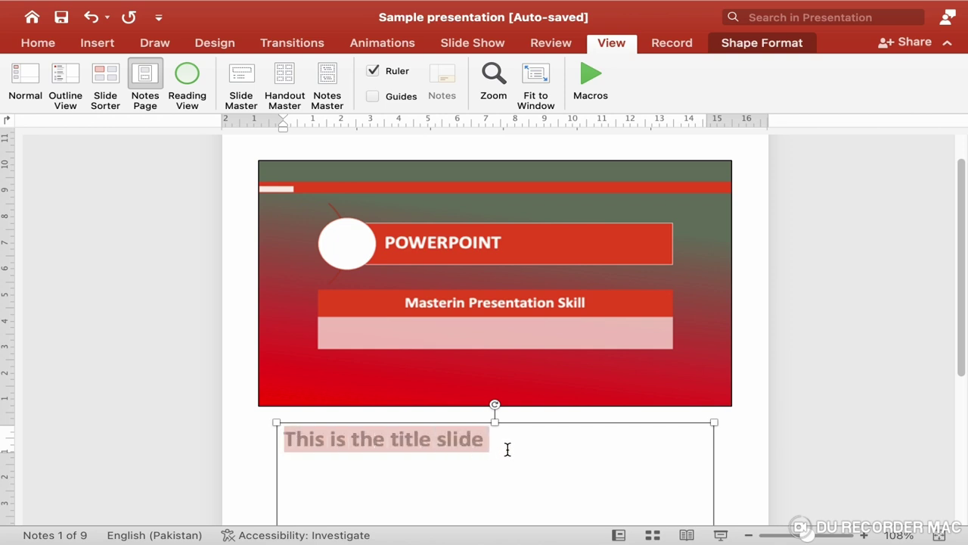
left_click(506, 450)
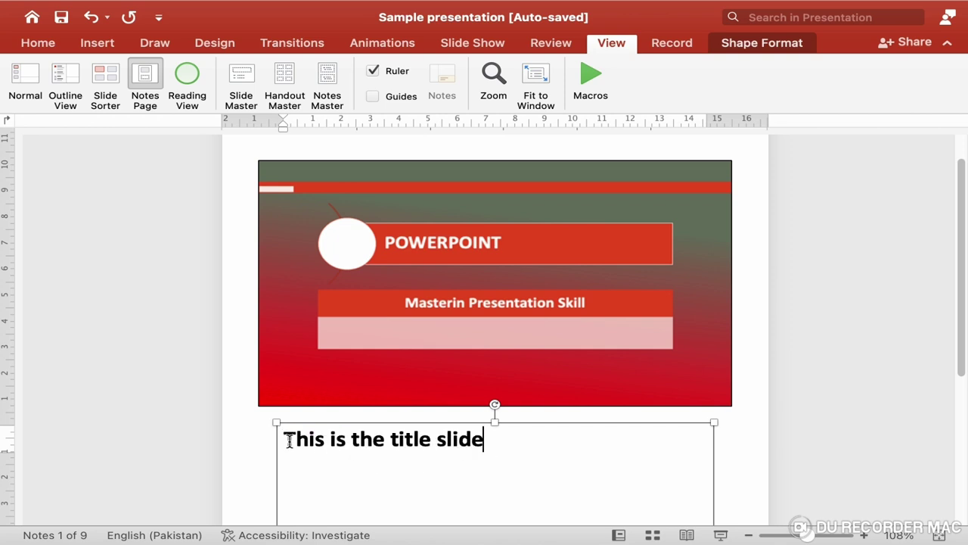
left_click_drag(286, 439, 605, 443)
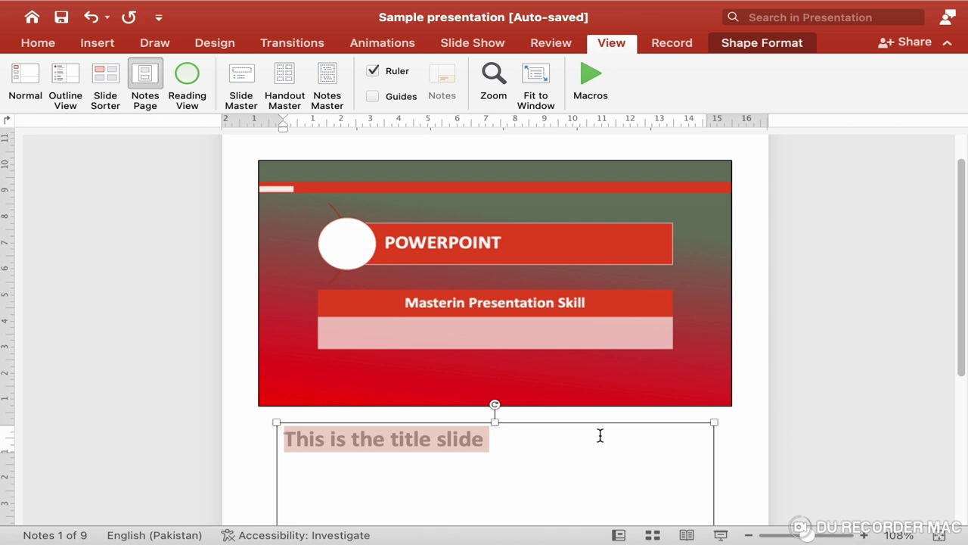
type("This is the ")
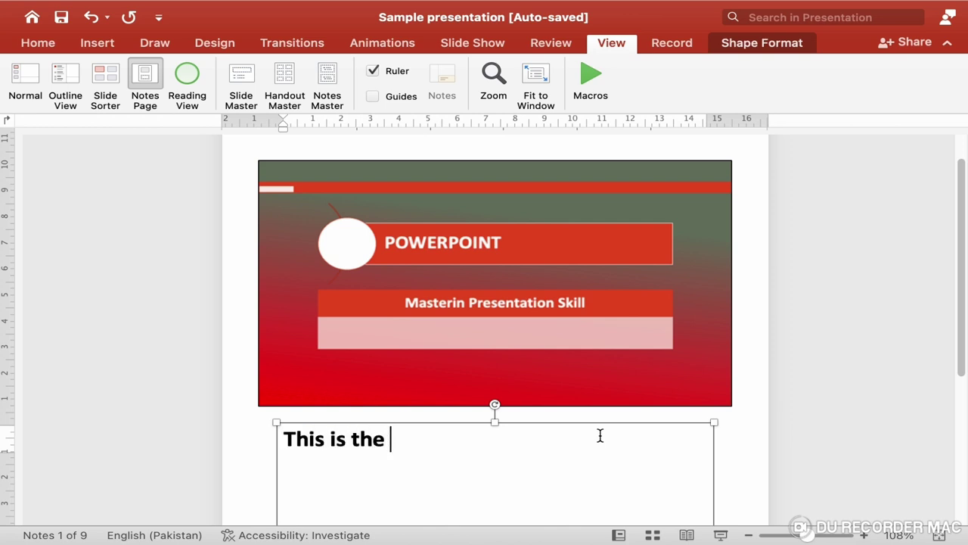
type("title slide")
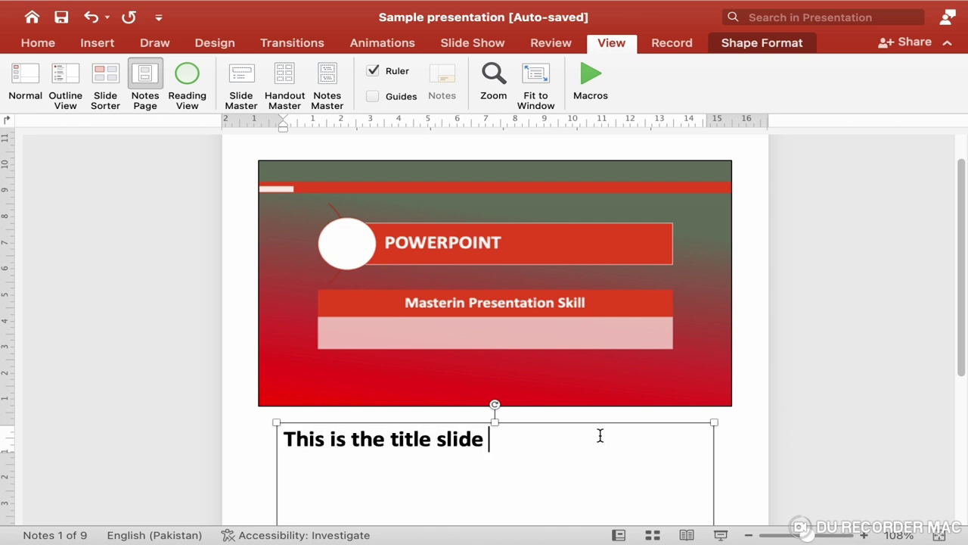
key("BackSpace")
type(". The title ")
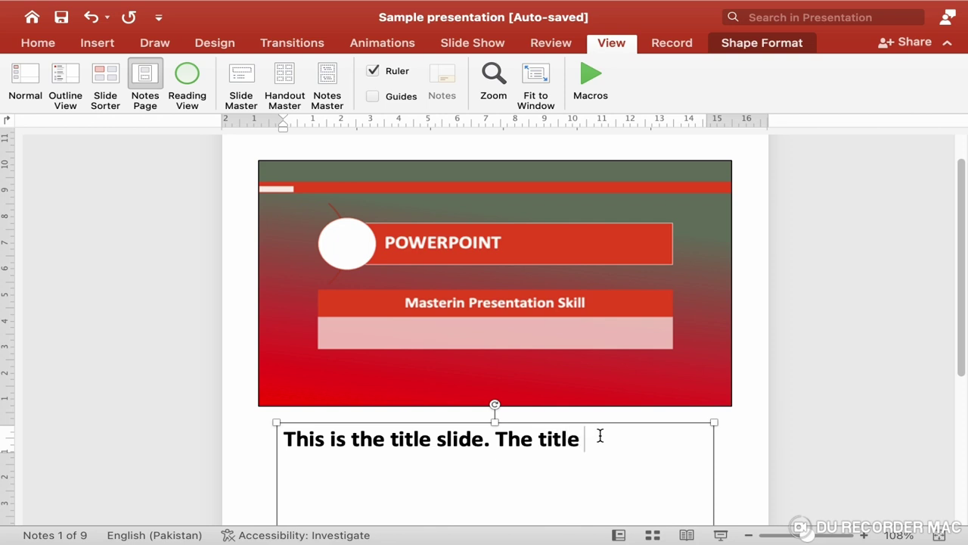
type("slide g")
key("BackSpace")
type("slide give")
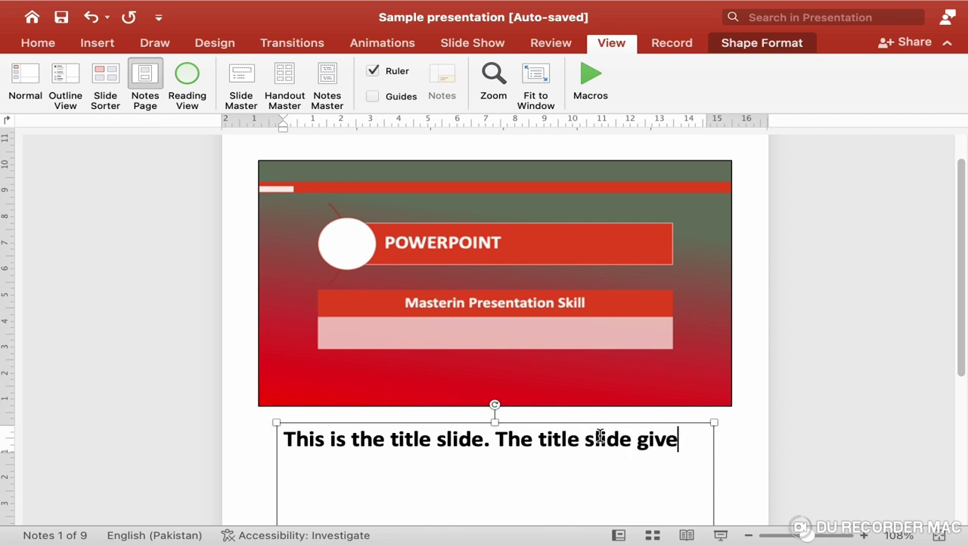
type("s ")
type("title of the presen")
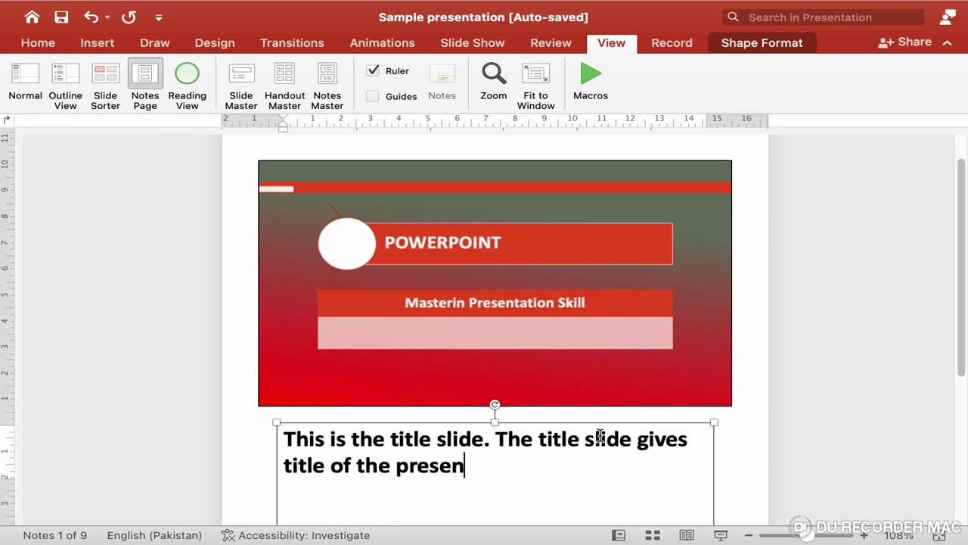
type("tation")
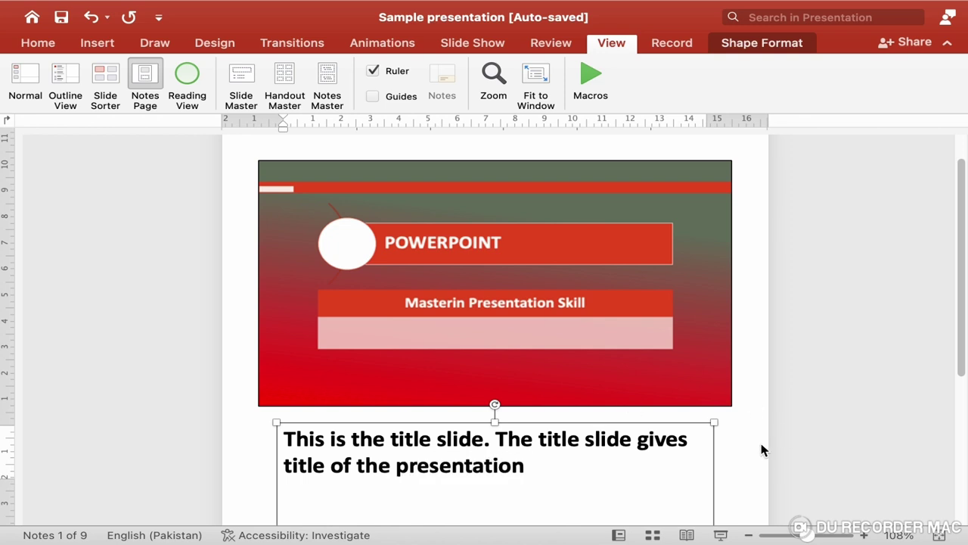
left_click(757, 447)
Review slide 2's sequence note, then move into slide 3's empty notes box.
key("Page_Down")
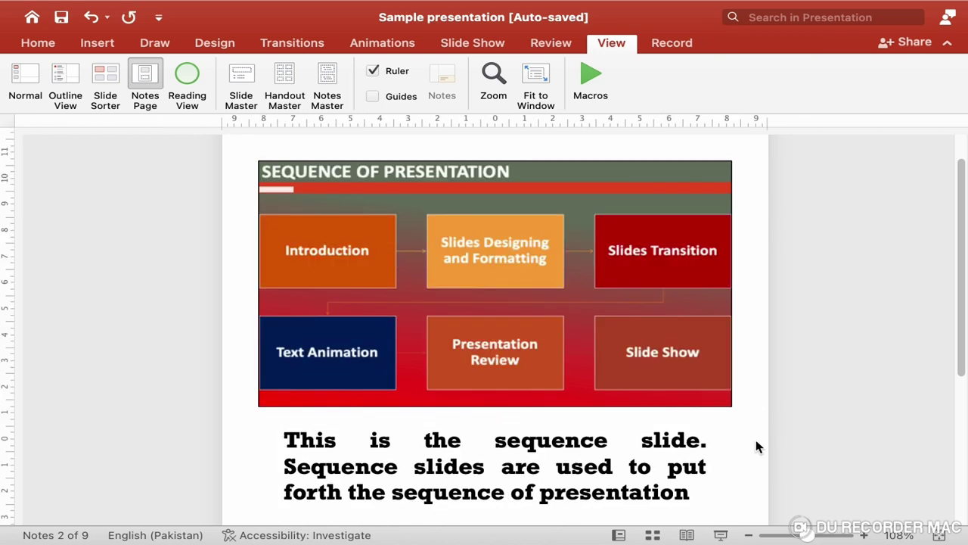
scroll(645, 401, "down", 3)
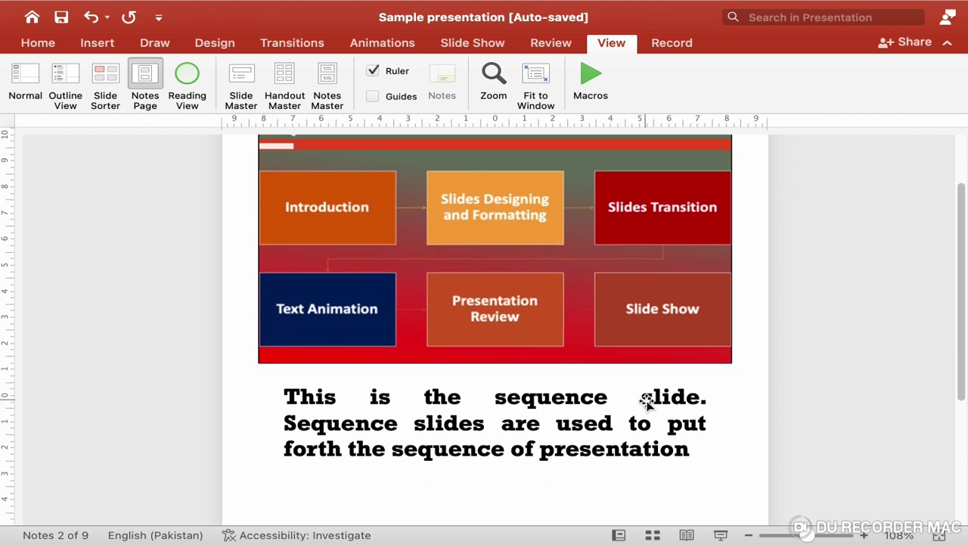
left_click_drag(285, 370, 668, 433)
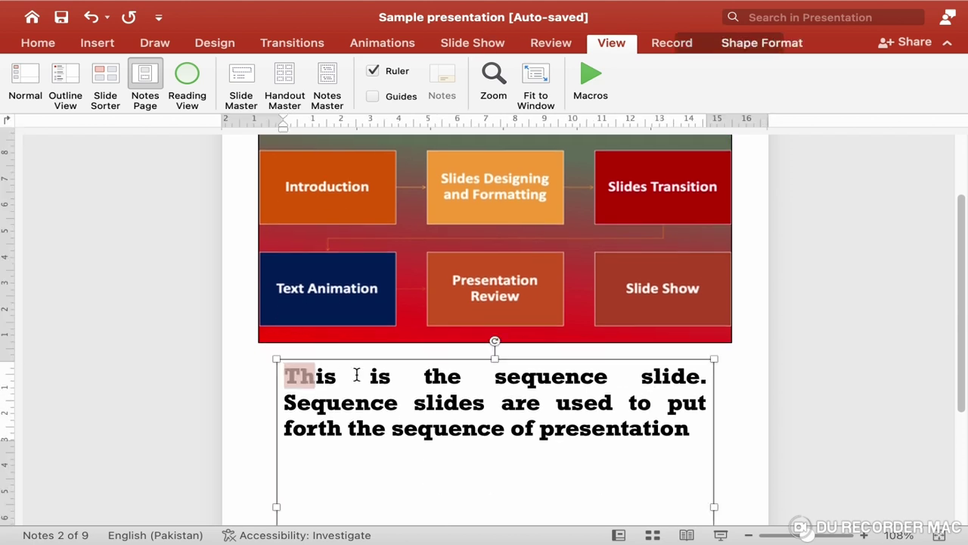
left_click(741, 442)
key("Page_Down")
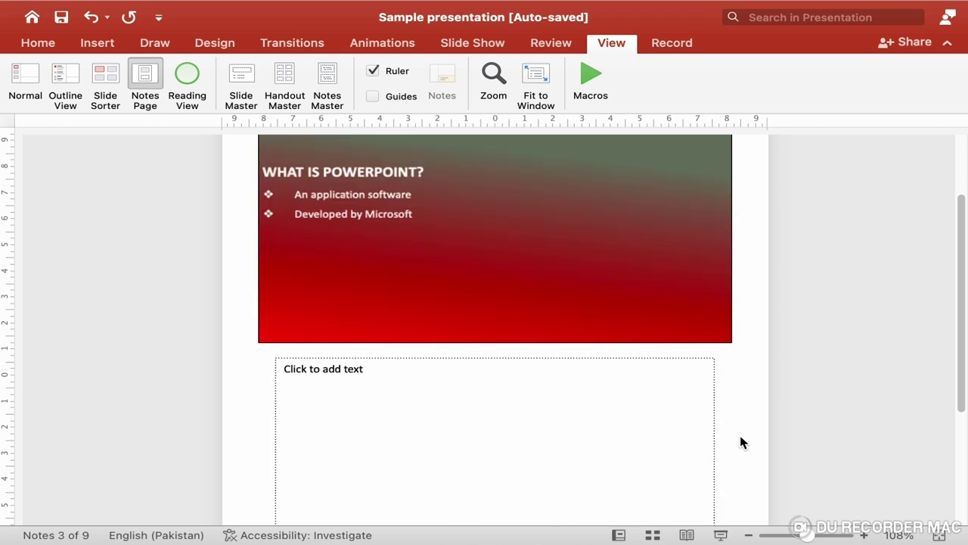
left_click(320, 378)
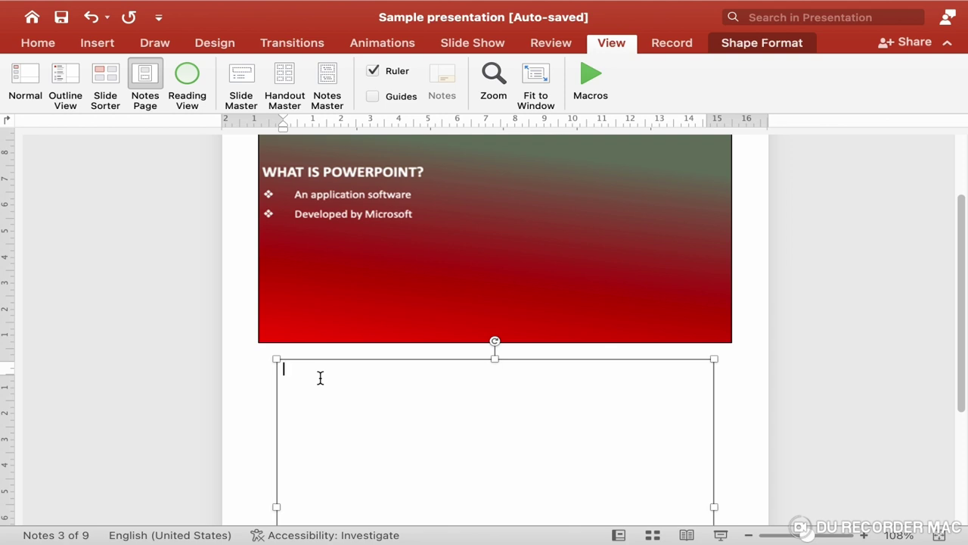
Type 'Definition of power point' as slide 3's note, correcting 'Defintion' via spelling suggestions.
scroll(320, 378, "up", 2)
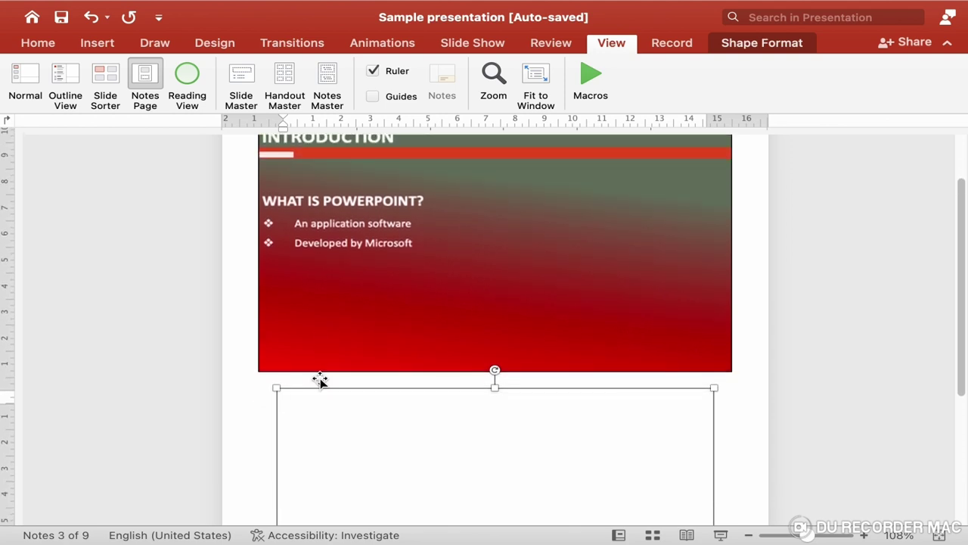
type("Def")
type("intion of po")
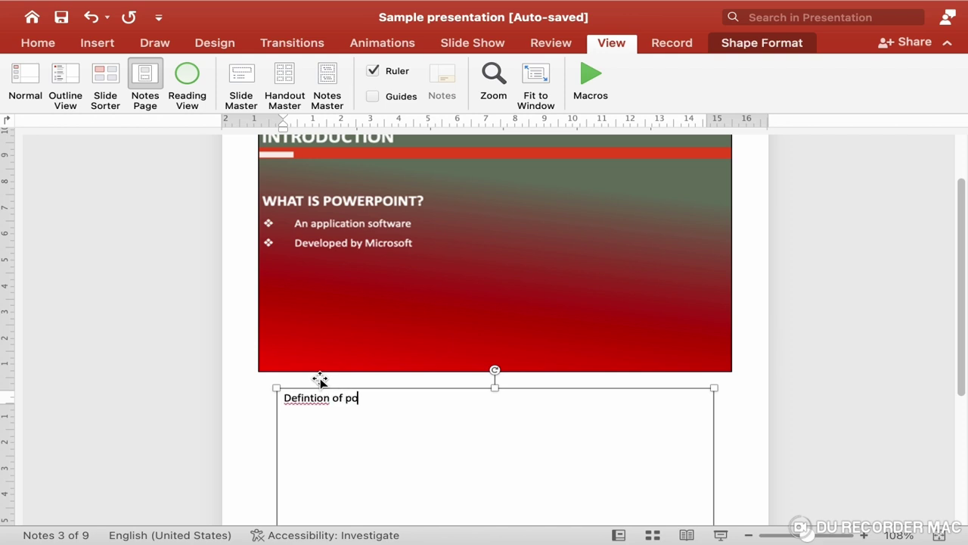
type("wer pooin")
key("BackSpace")
key("BackSpace")
key("BackSpace")
type("int")
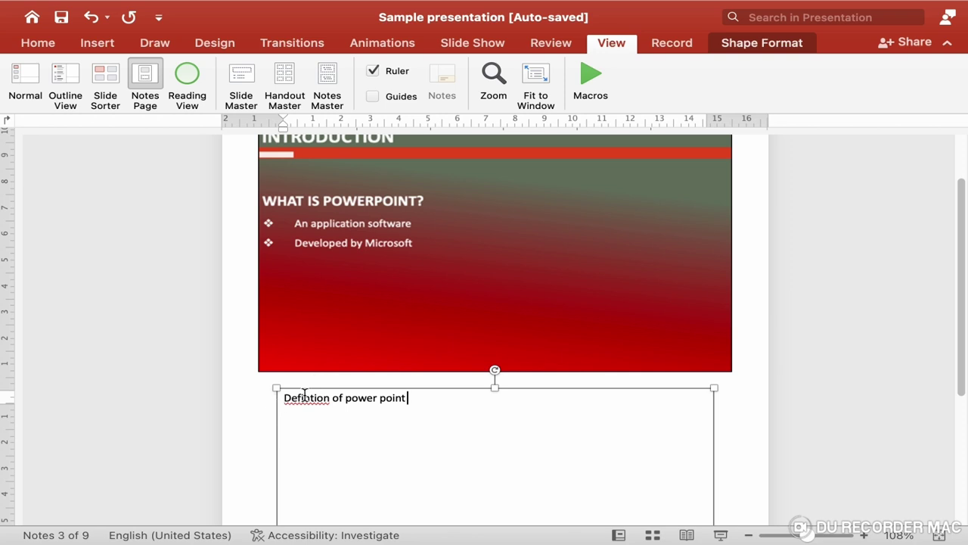
right_click(306, 406)
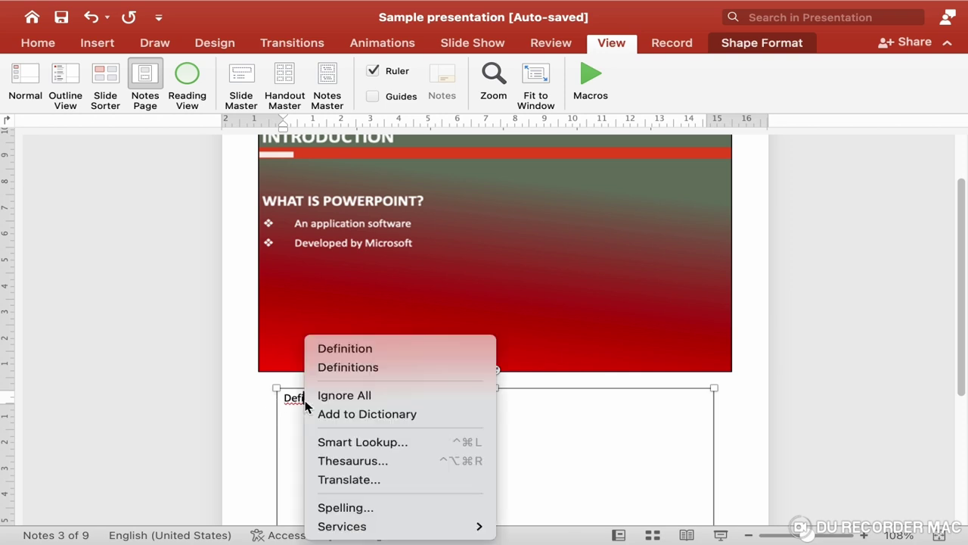
left_click(361, 348)
left_click_drag(284, 398, 456, 409)
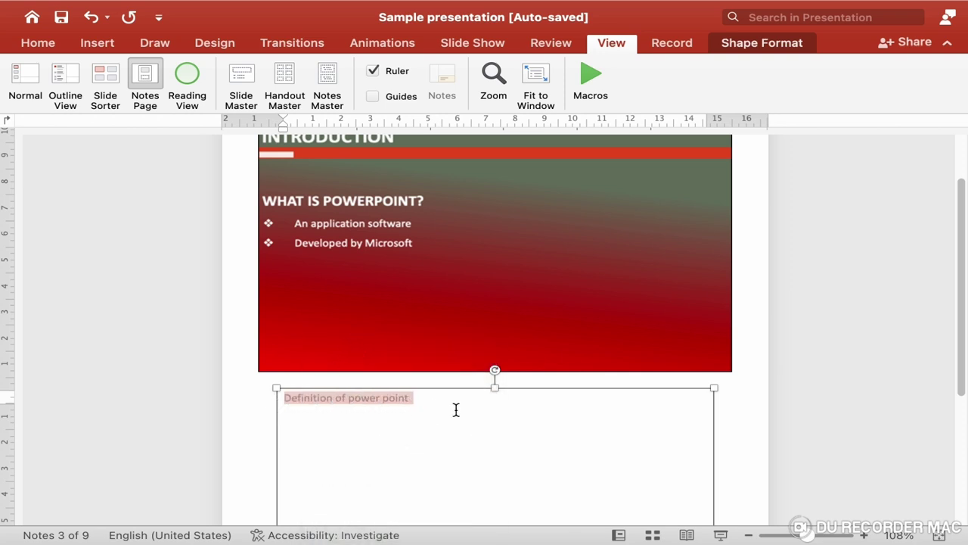
left_click(41, 43)
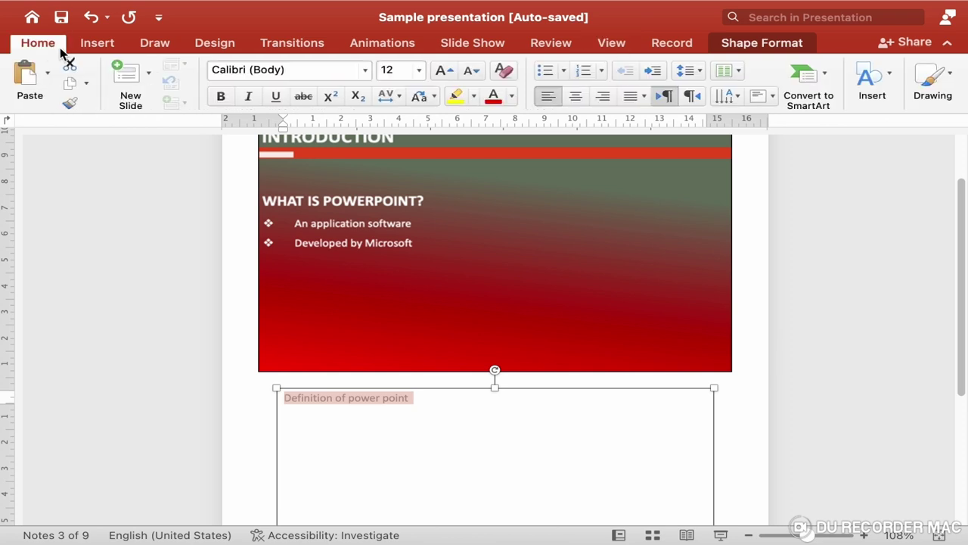
Make slide 3's note 24 pt bold and end it with a period.
left_click(420, 70)
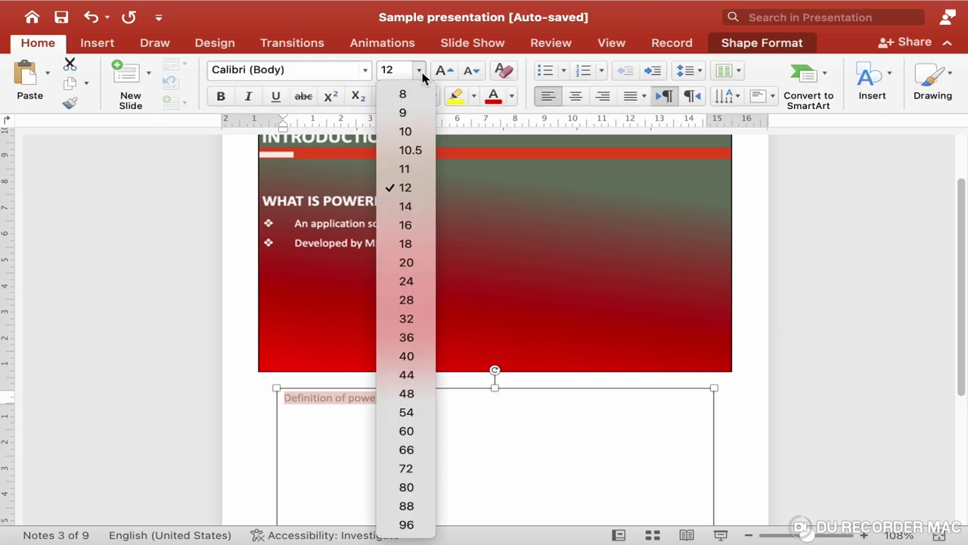
left_click(406, 282)
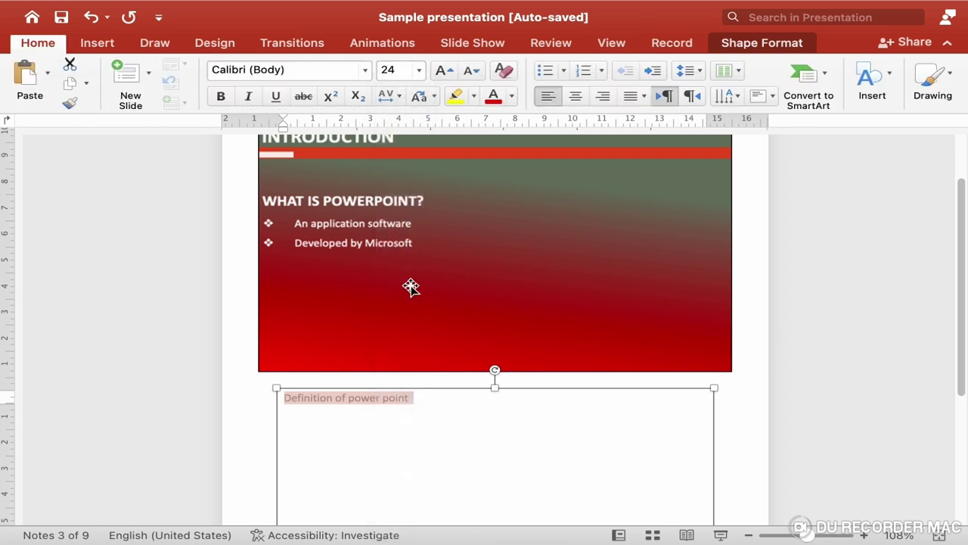
left_click(364, 70)
key("Escape")
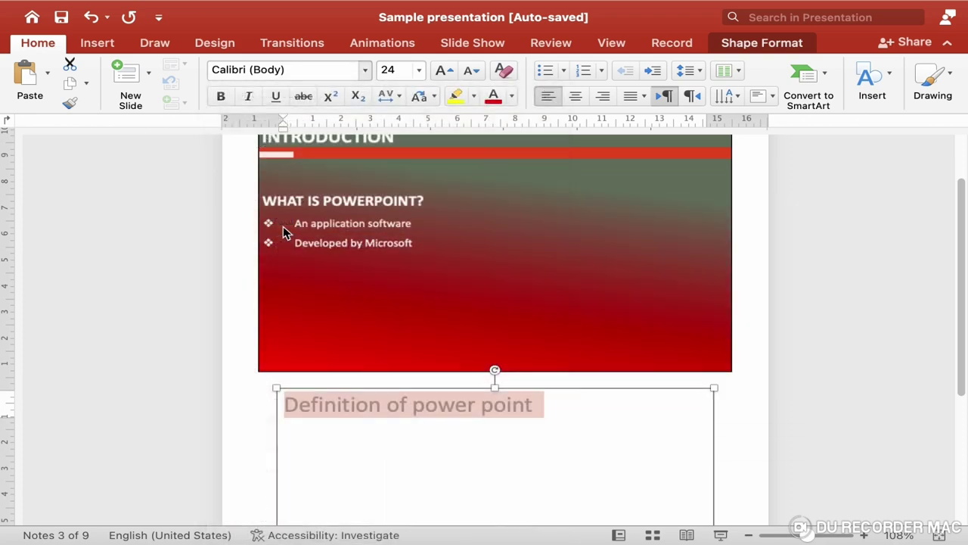
left_click(221, 97)
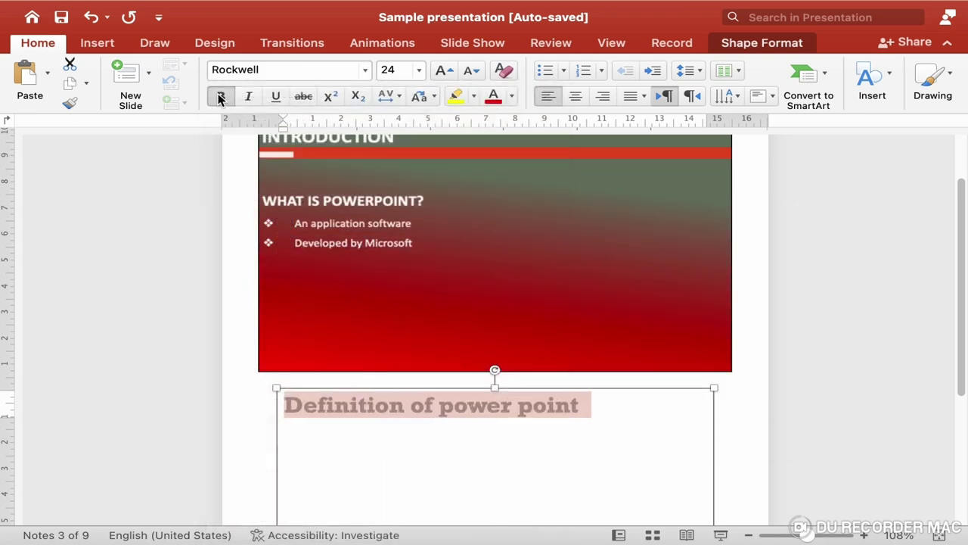
left_click(583, 411)
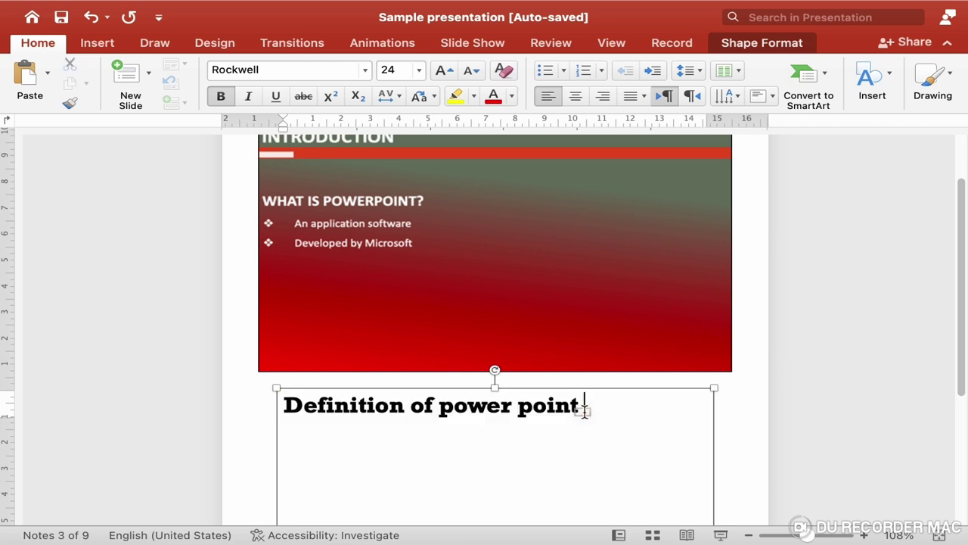
key("BackSpace")
type(".")
left_click(755, 420)
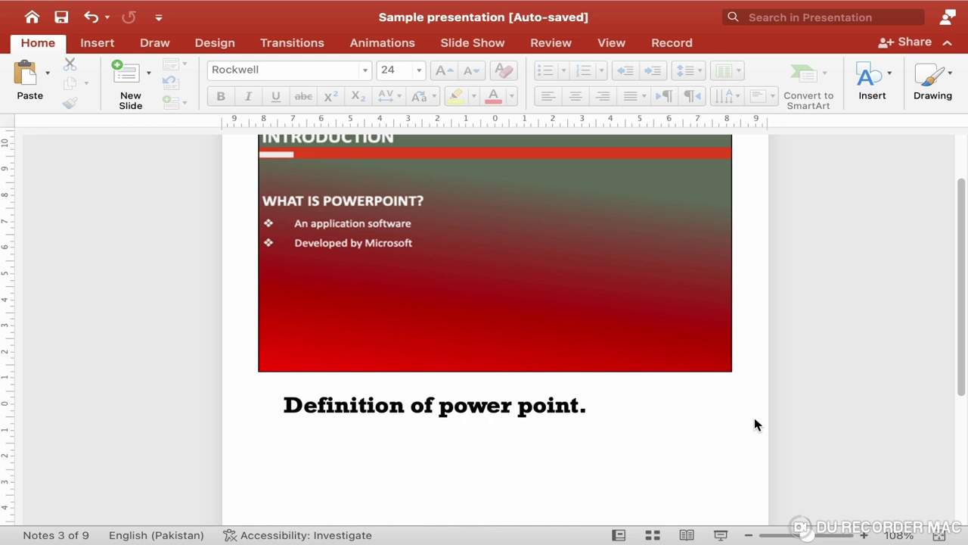
Format slide 4's note 'This is graphhic slide' as 24 pt, bold and underlined.
scroll(755, 424, "down", 5)
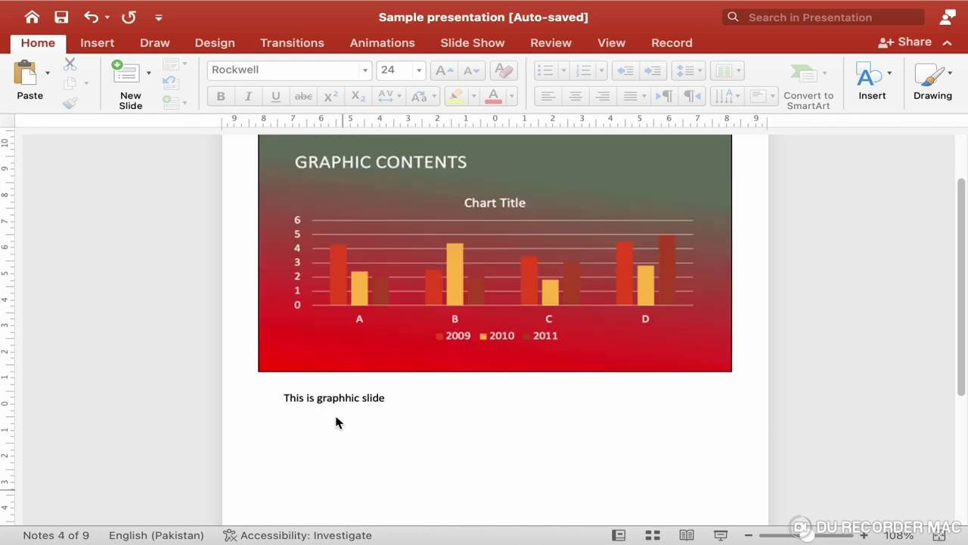
left_click(291, 399)
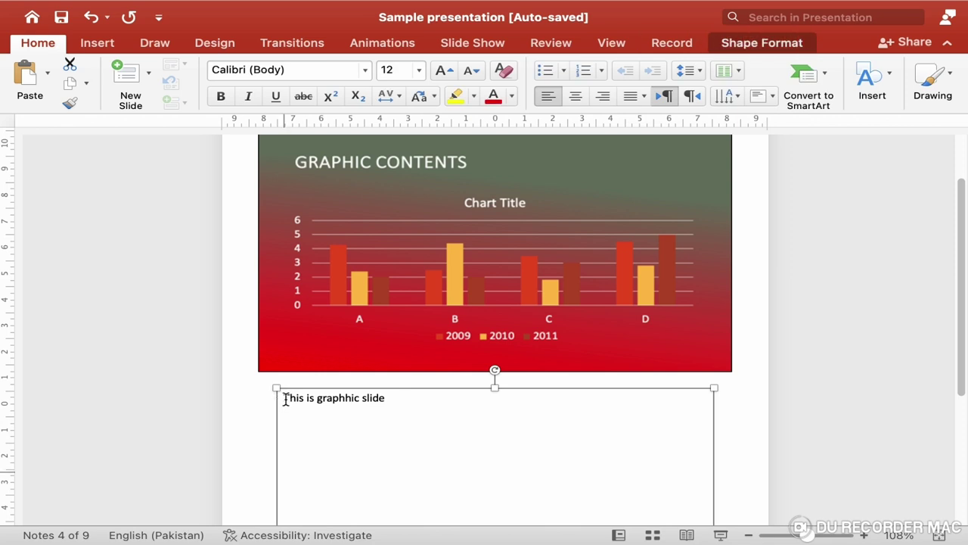
left_click_drag(291, 399, 401, 404)
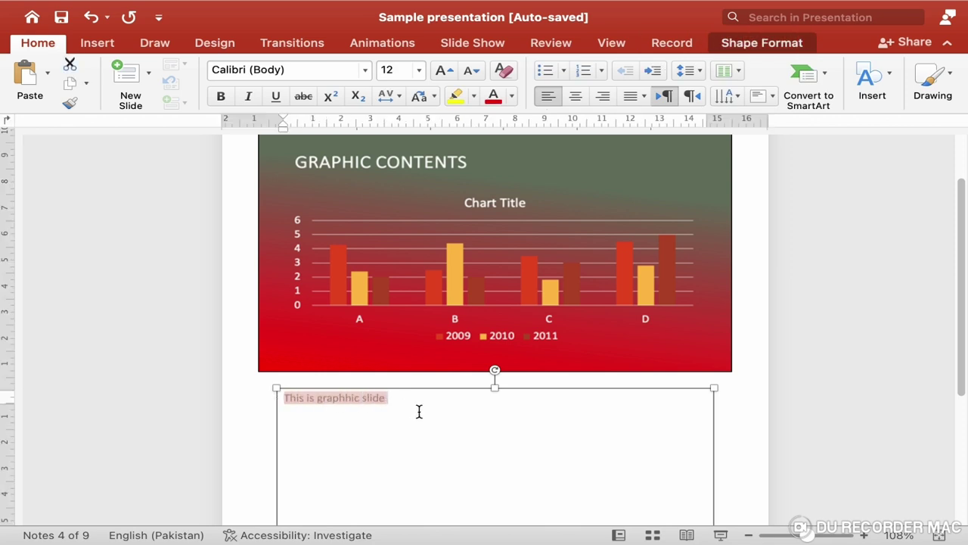
left_click(420, 69)
left_click(406, 280)
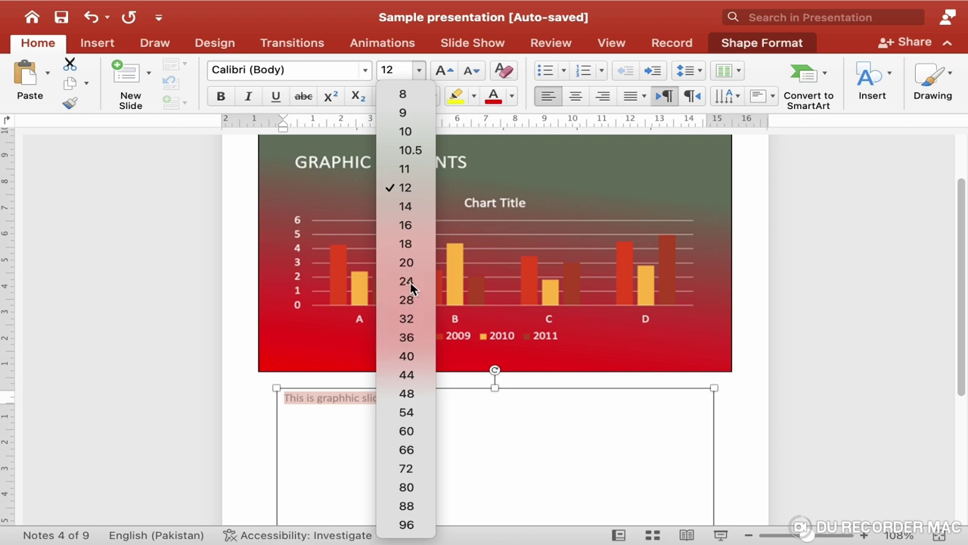
left_click(221, 97)
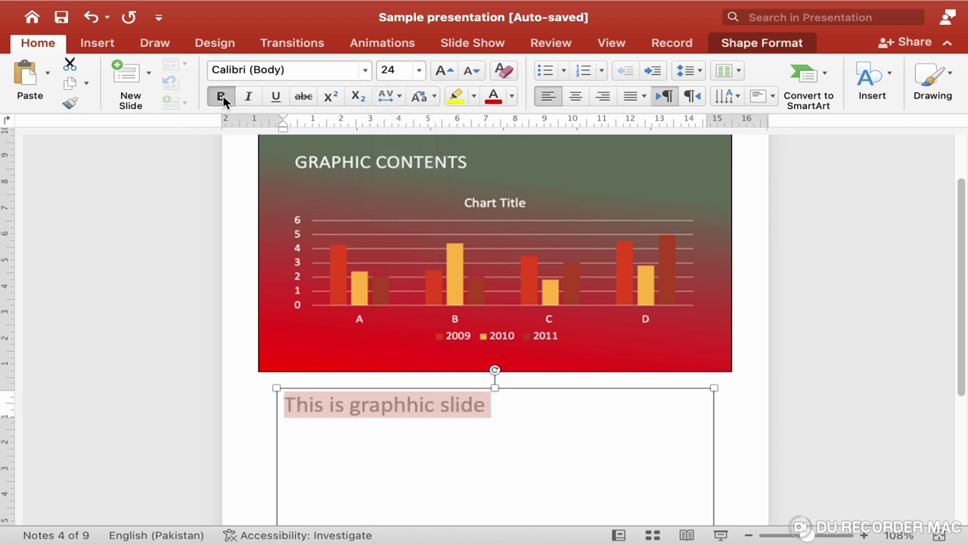
left_click(276, 101)
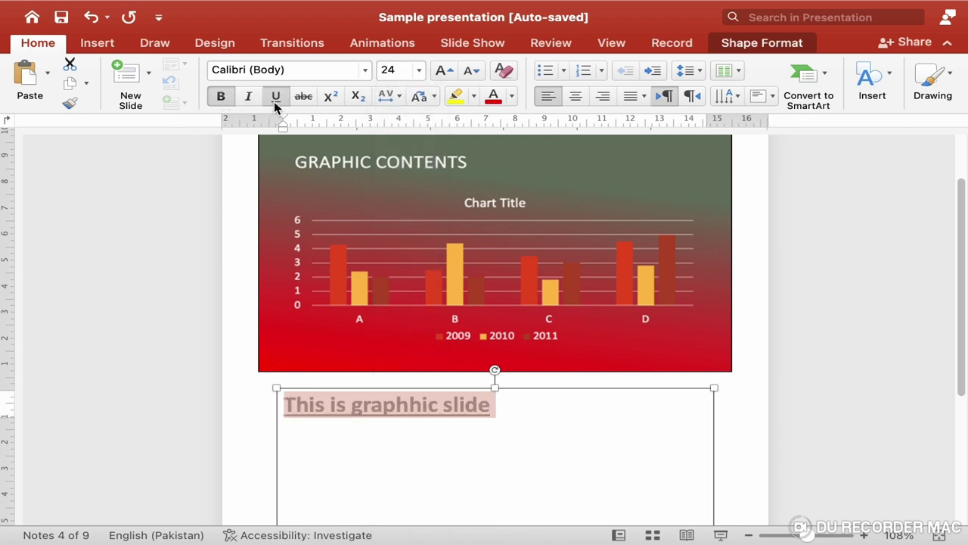
left_click(750, 375)
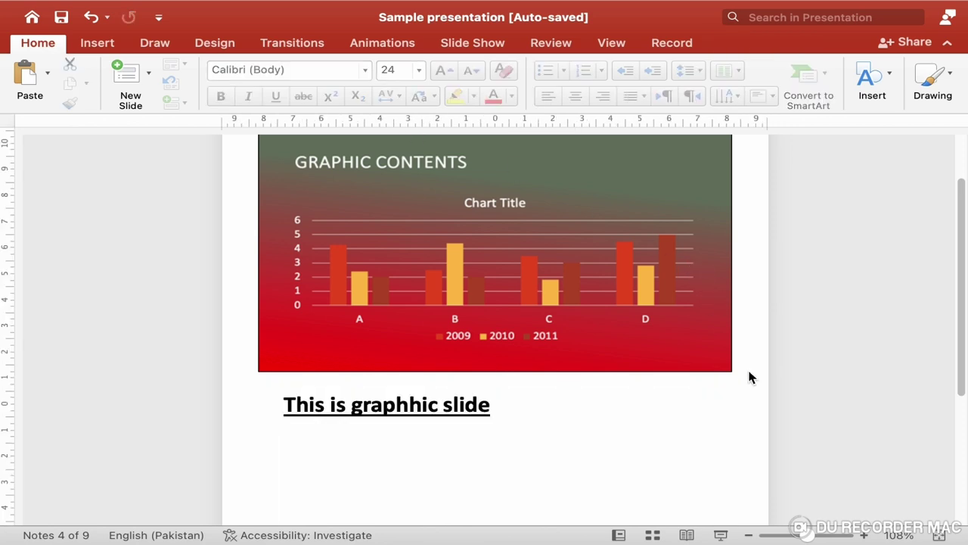
Return to Normal view and select the title slide.
left_click(612, 44)
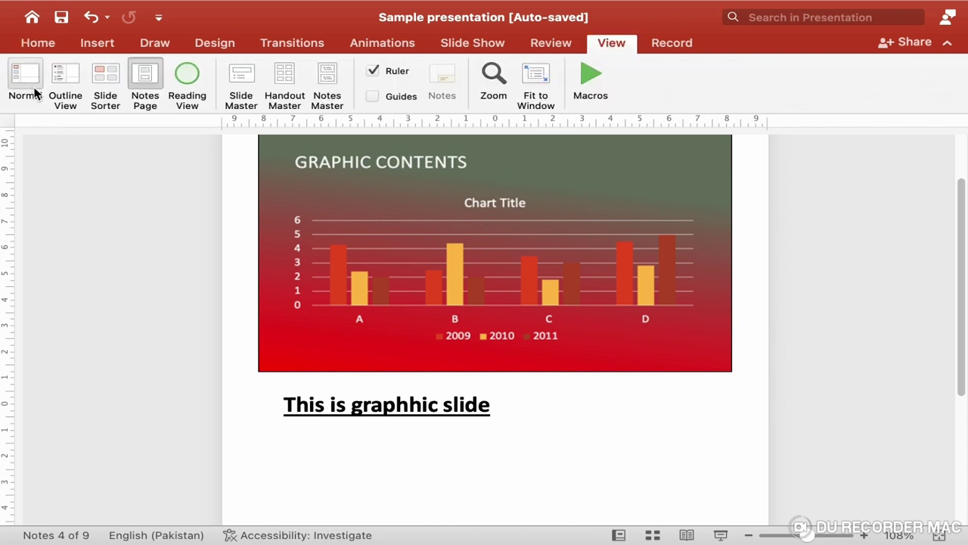
left_click(33, 91)
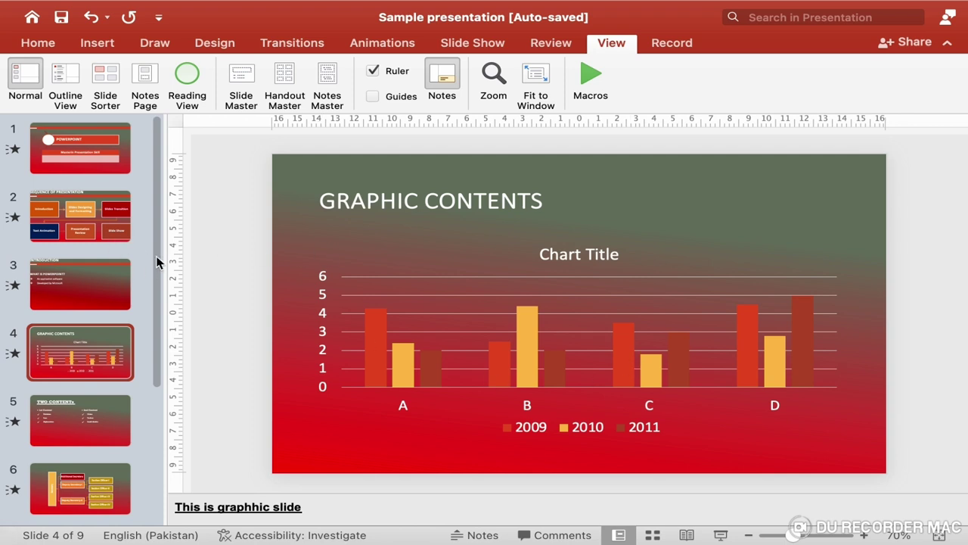
left_click(90, 154)
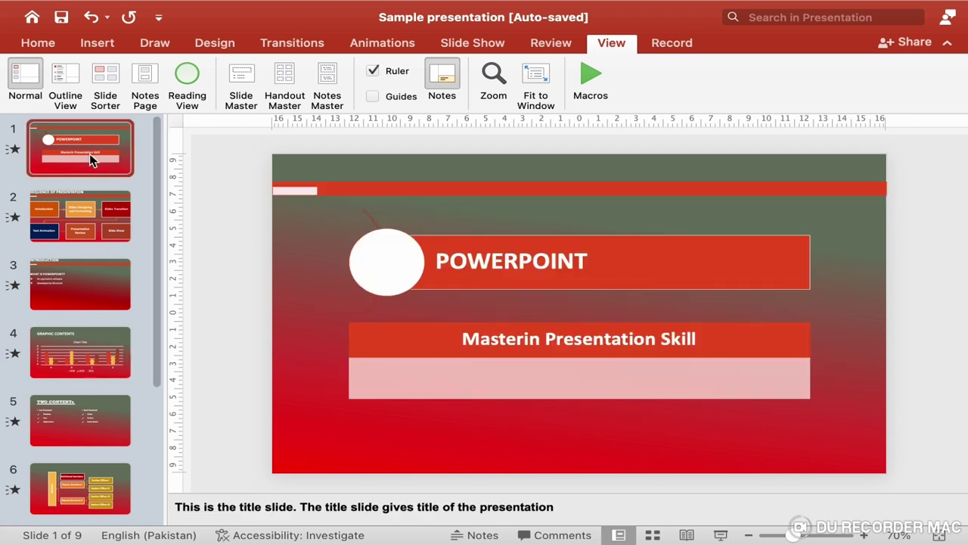
left_click(480, 44)
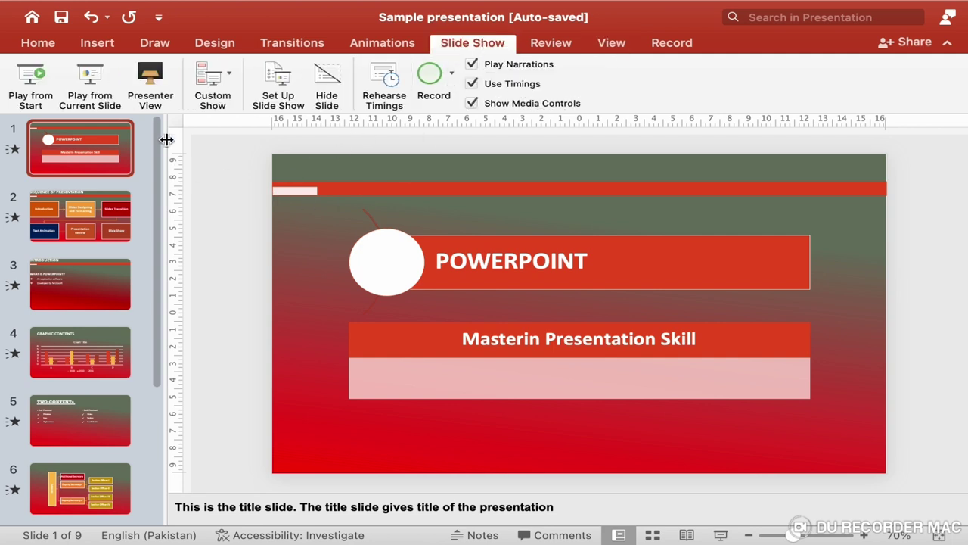
Start Presenter View and play the title slide's animations through to slide 2.
left_click(160, 105)
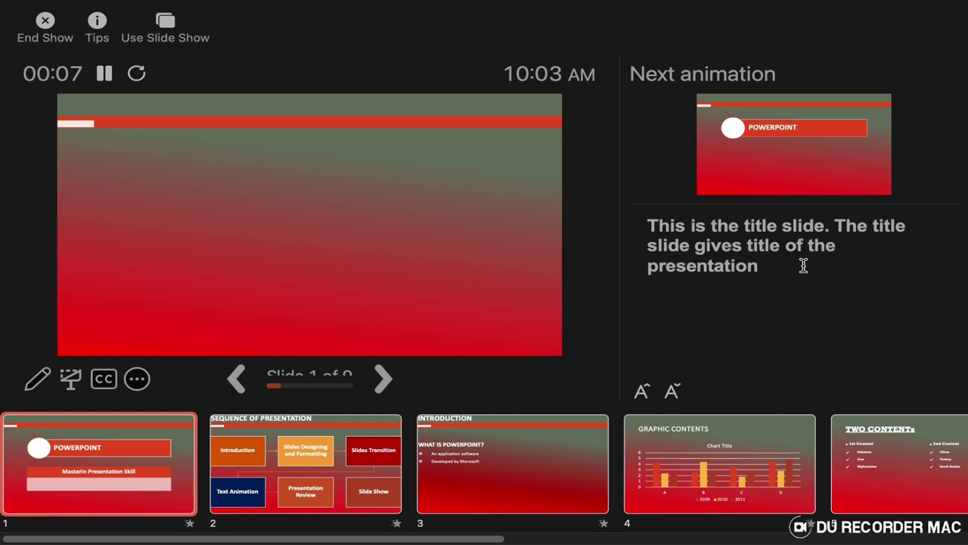
key("Right")
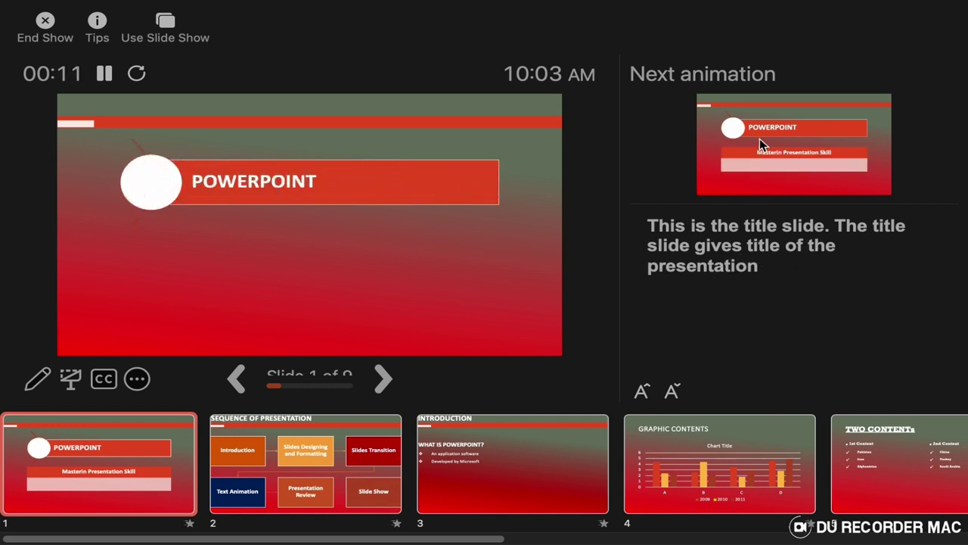
left_click(745, 168)
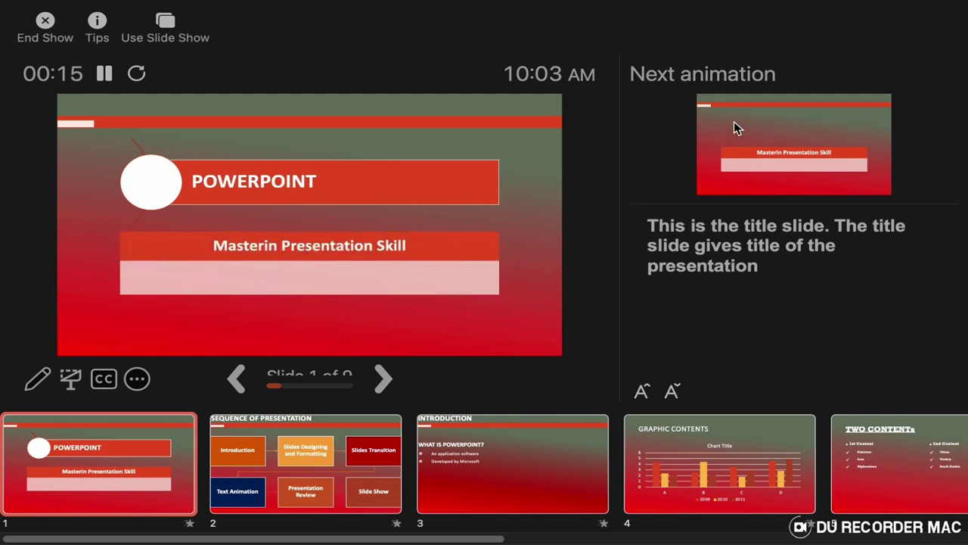
left_click(734, 121)
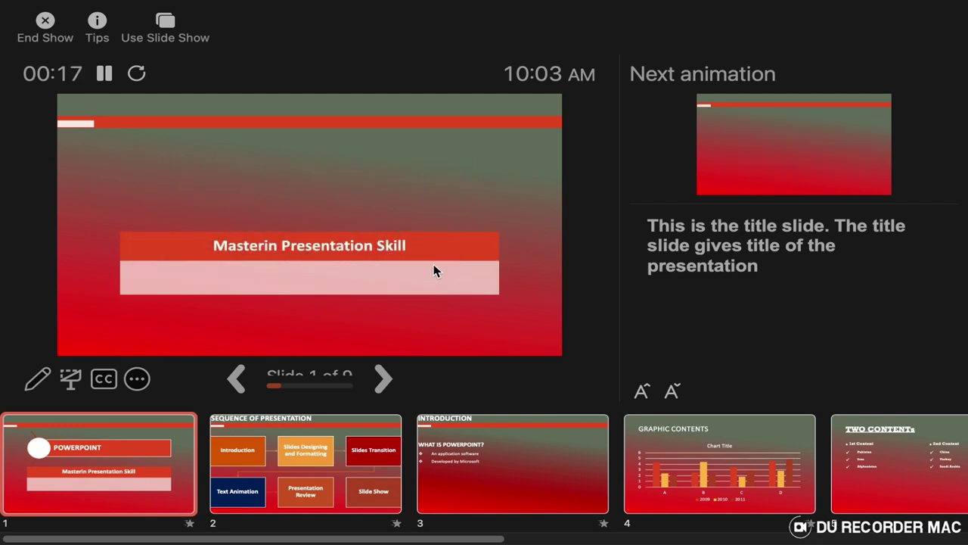
left_click(756, 153)
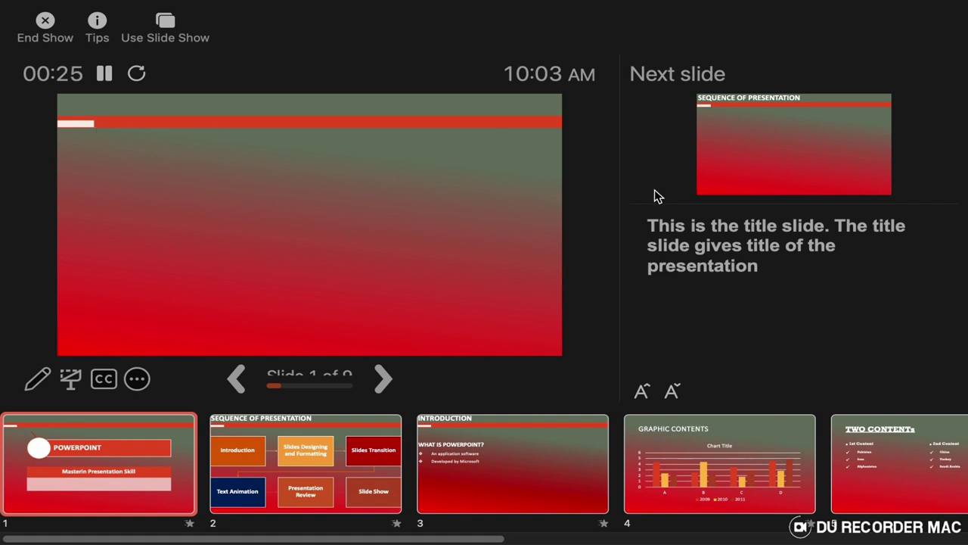
left_click(732, 104)
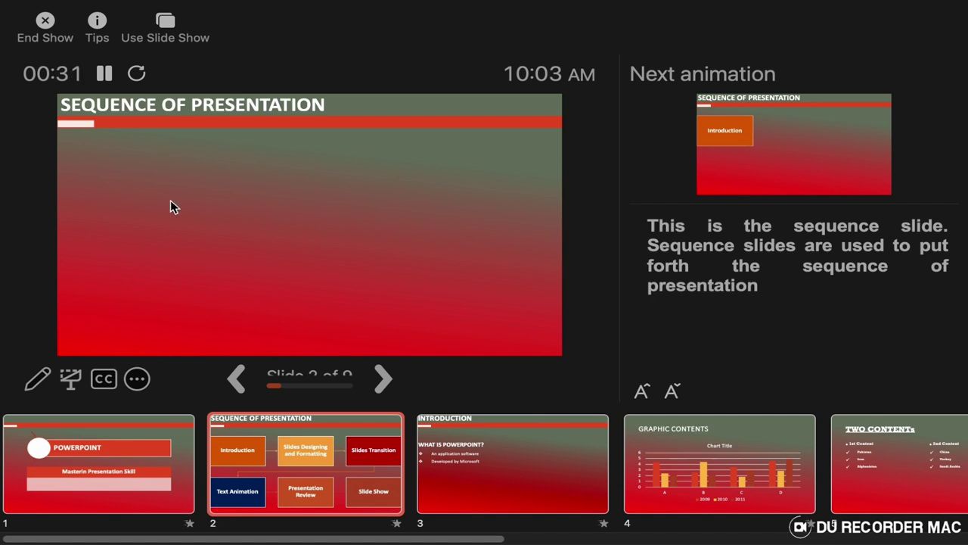
Bring in slide 2's six boxes, from Introduction through Slide Show.
left_click(112, 193)
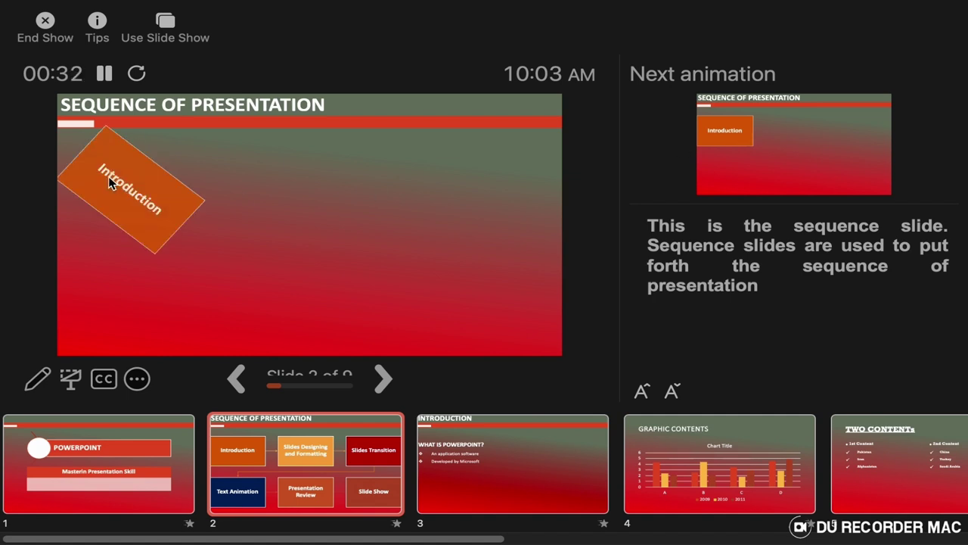
left_click(212, 156)
left_click(807, 148)
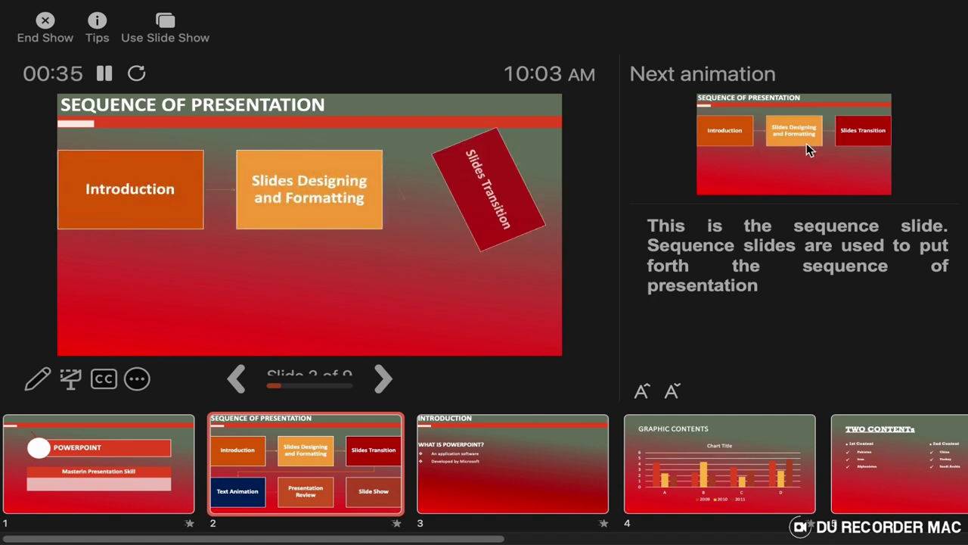
left_click(806, 143)
left_click(807, 143)
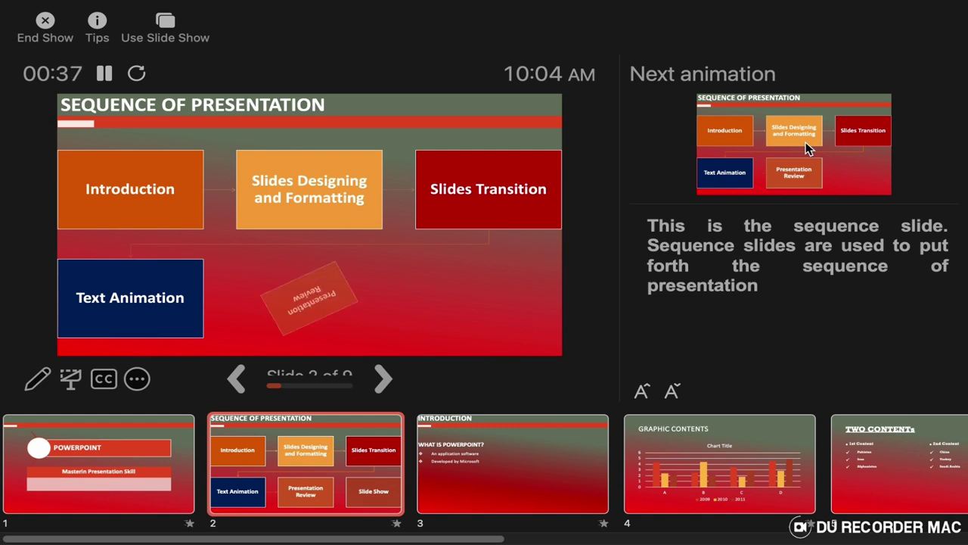
left_click(807, 149)
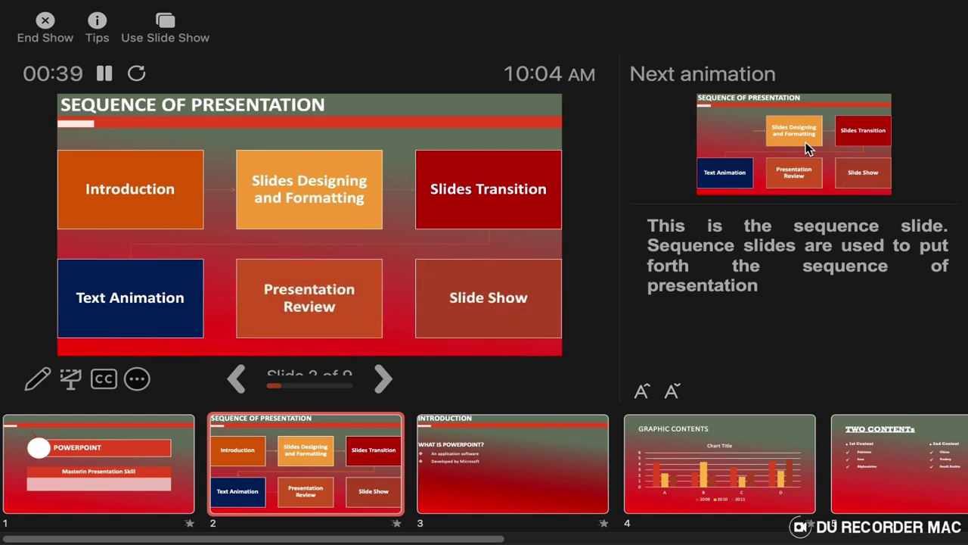
Select slide 2's speaker notes in the notes pane, then advance to slide 3.
mouse_move(639, 222)
left_mouse_down()
mouse_move(777, 277)
mouse_move(949, 272)
left_mouse_up()
left_click(763, 339)
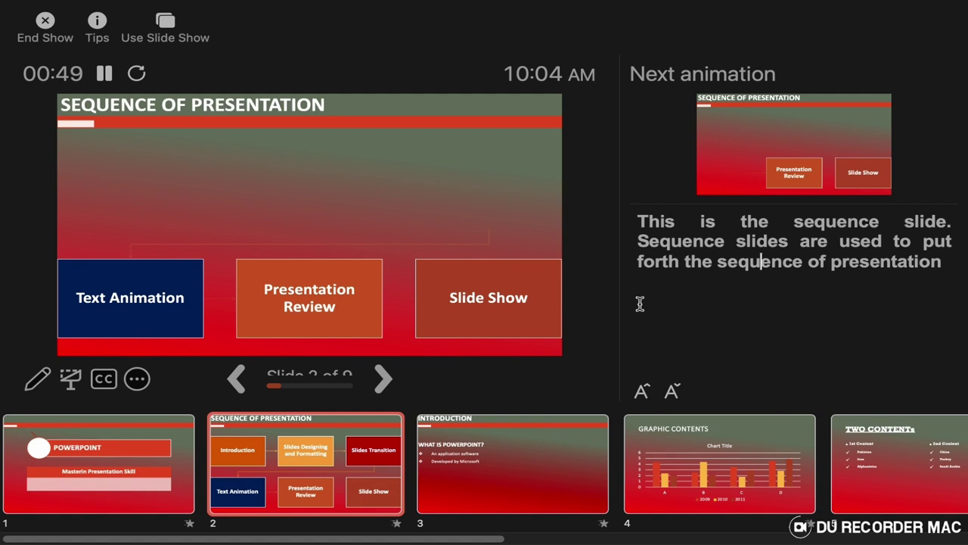
left_click_drag(640, 218, 966, 299)
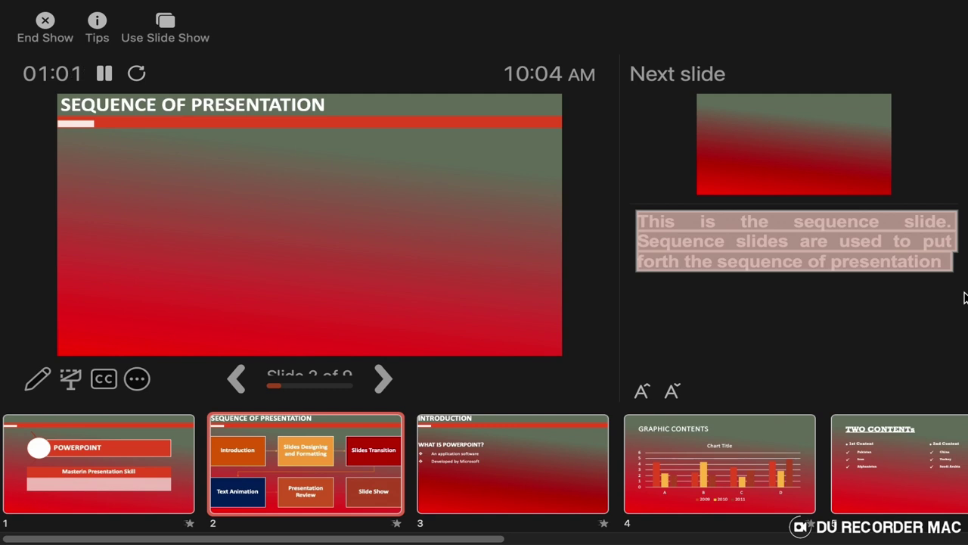
key("Right")
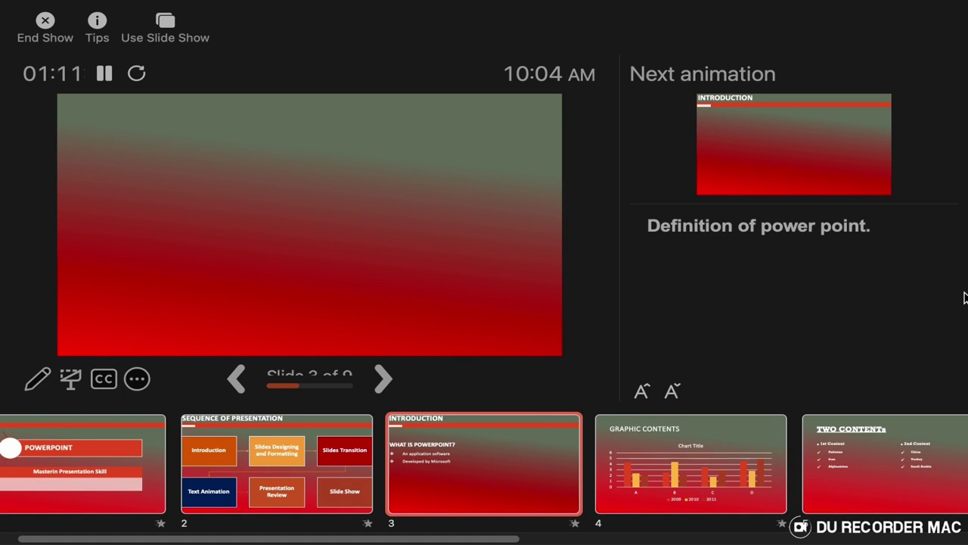
End the Presenter View slide show with Esc.
key("Escape")
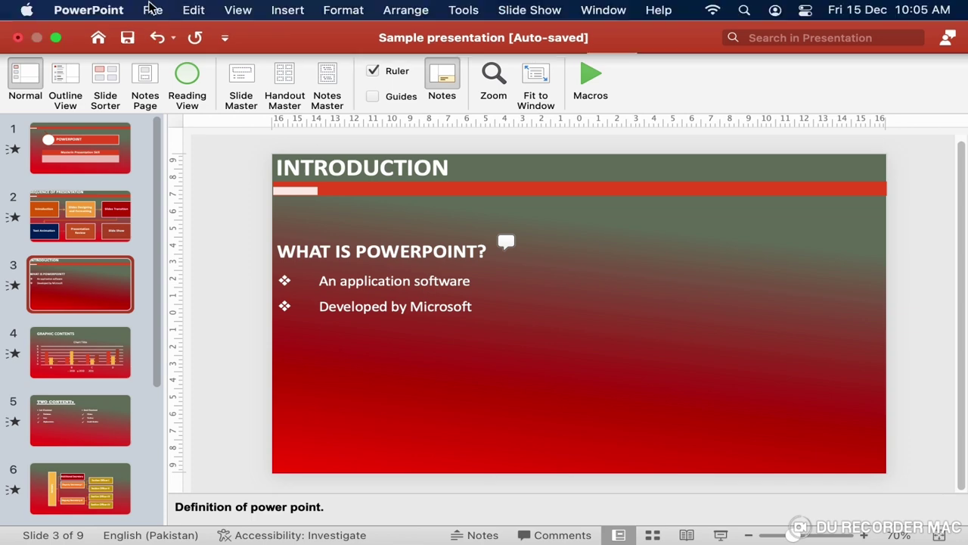
Preview the Notes print layout, then switch the layout to Hand-outs with two slides per page.
left_click(152, 11)
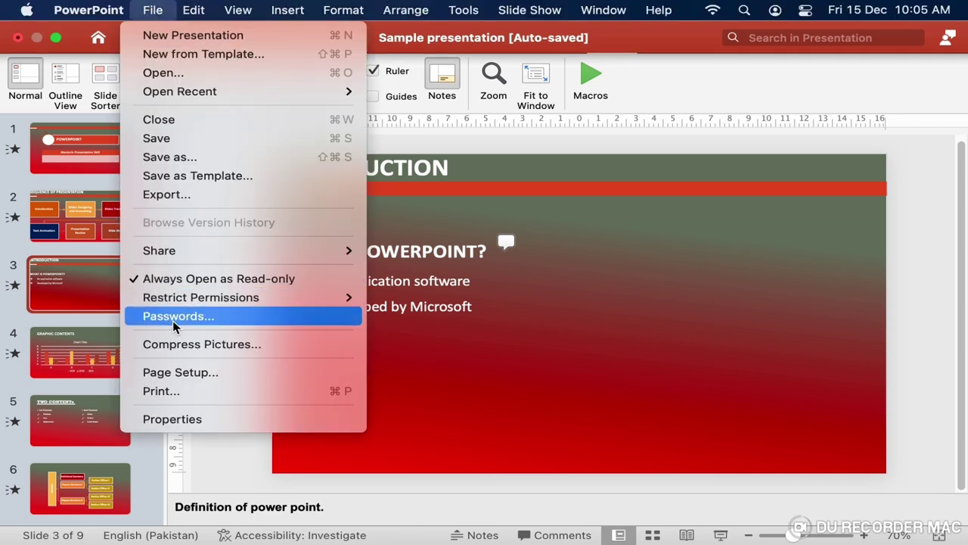
left_click(185, 395)
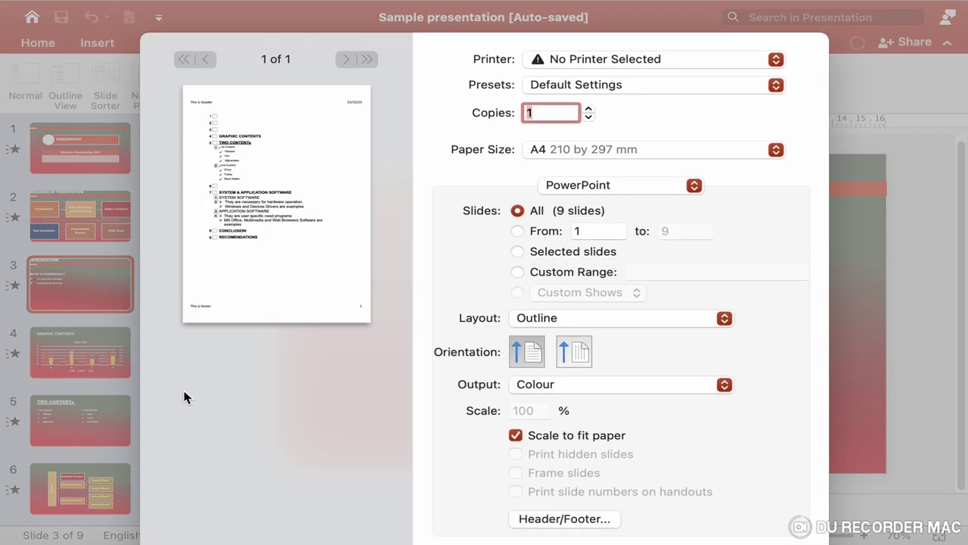
left_click(588, 318)
left_click(543, 301)
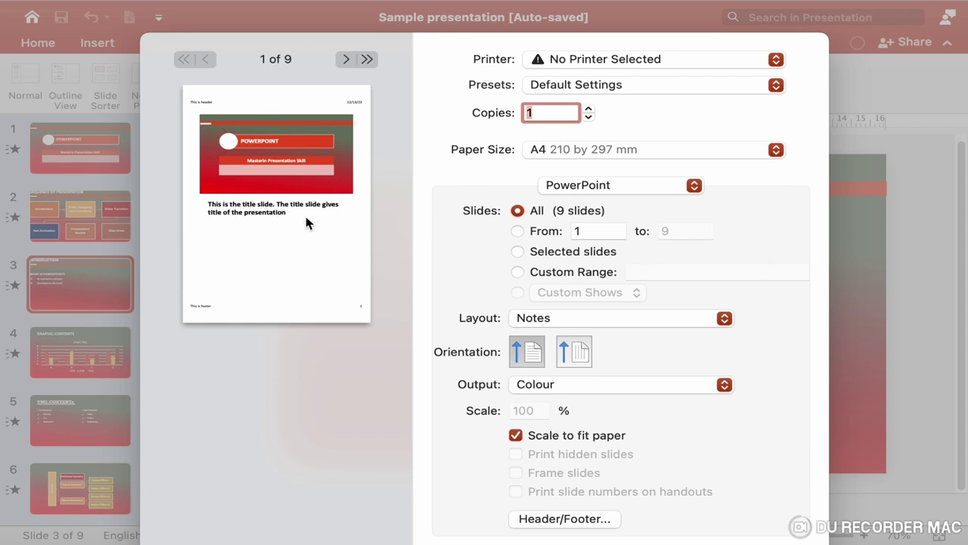
left_click(617, 318)
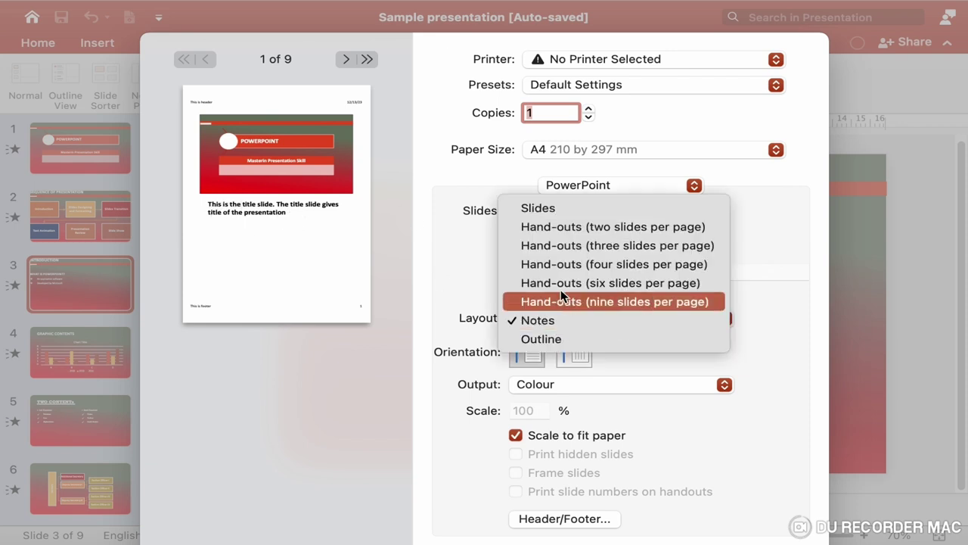
left_click(578, 239)
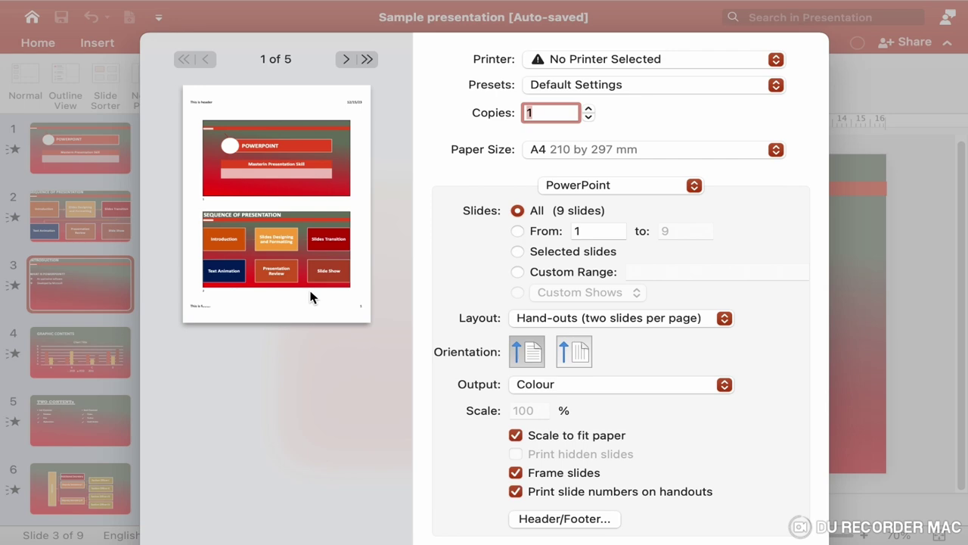
Cancel the Print dialog and return to slide 3, Introduction, with the Slide Show options displayed.
key("Escape")
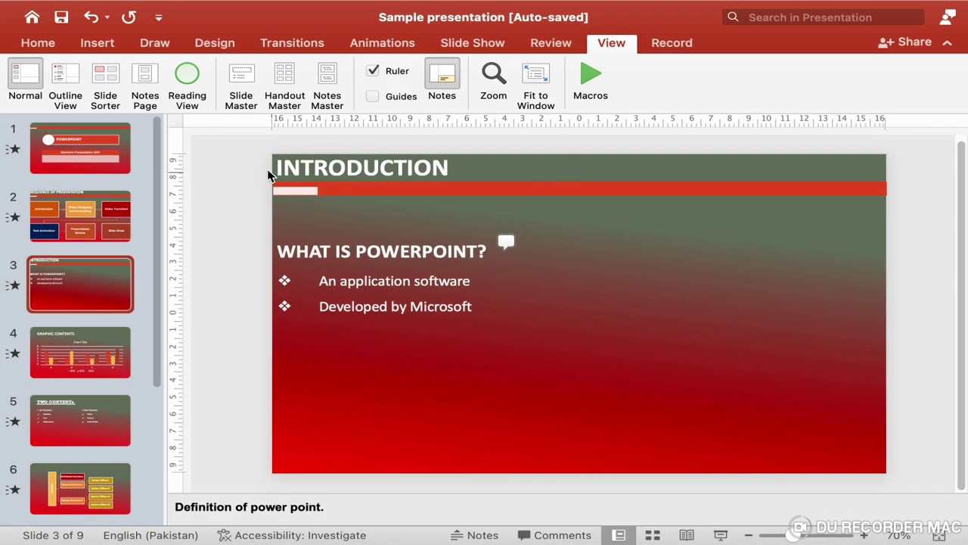
left_click(470, 42)
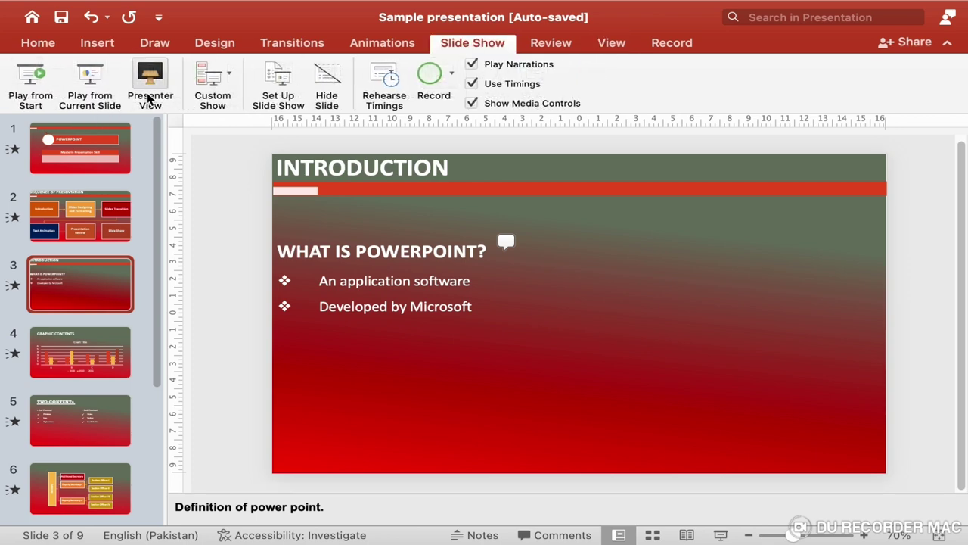